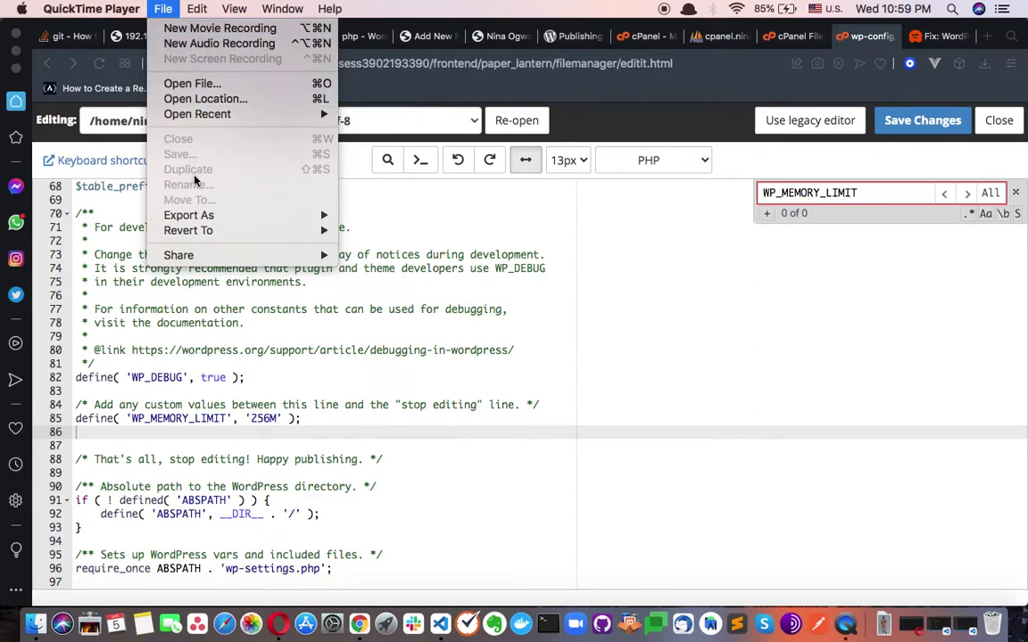
- Set WP_DEBUG to false in wp-config.php and try to save the file
{"action": "left_click", "coordinate": [536, 324]}
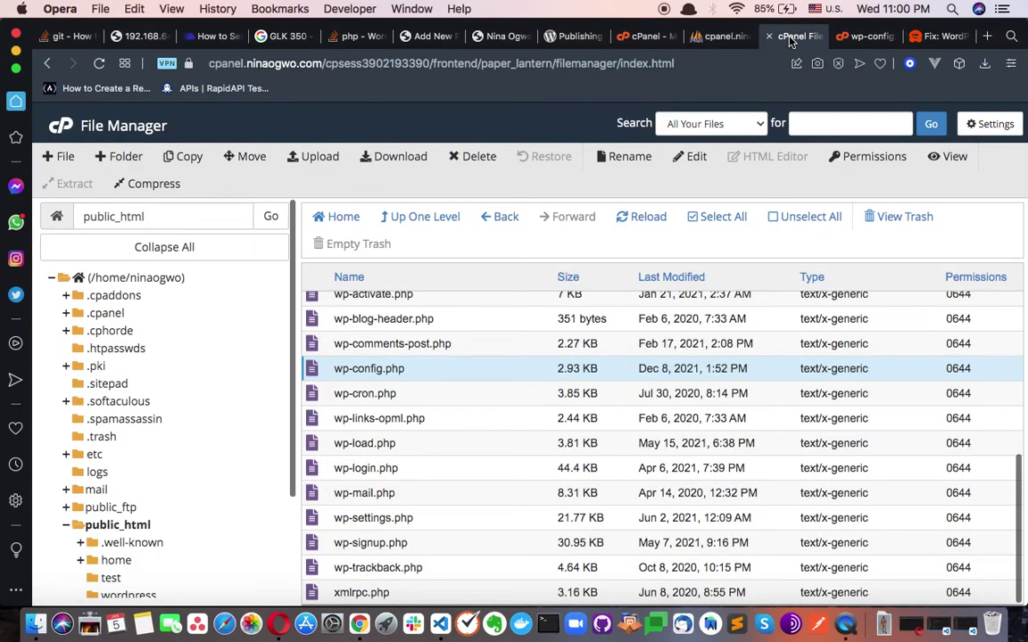
{"action": "left_click", "coordinate": [796, 36]}
{"action": "key", "text": "ctrl+Tab"}
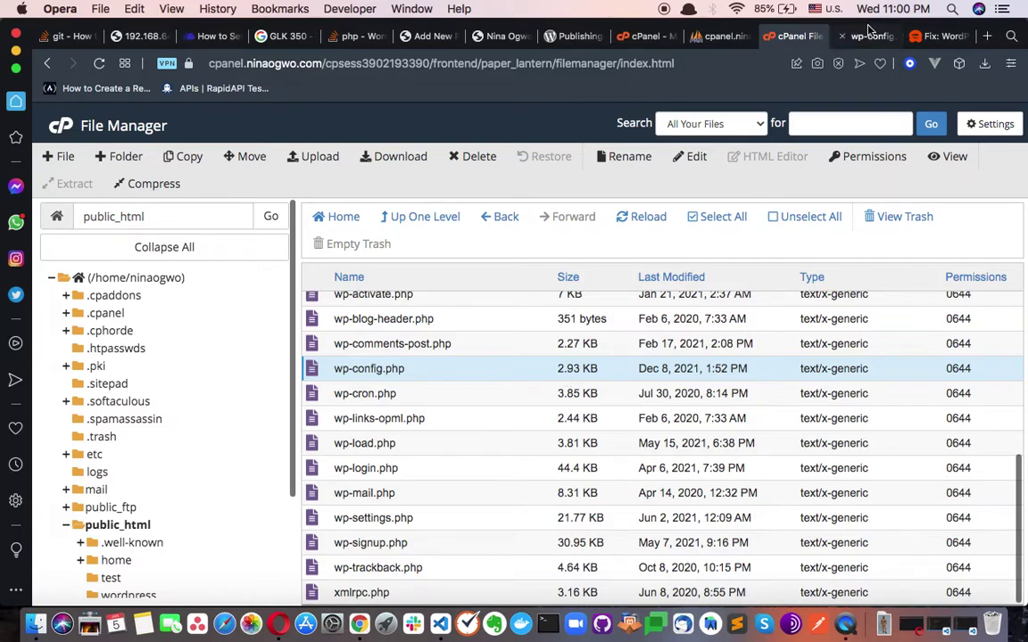
{"action": "double_click", "coordinate": [210, 377]}
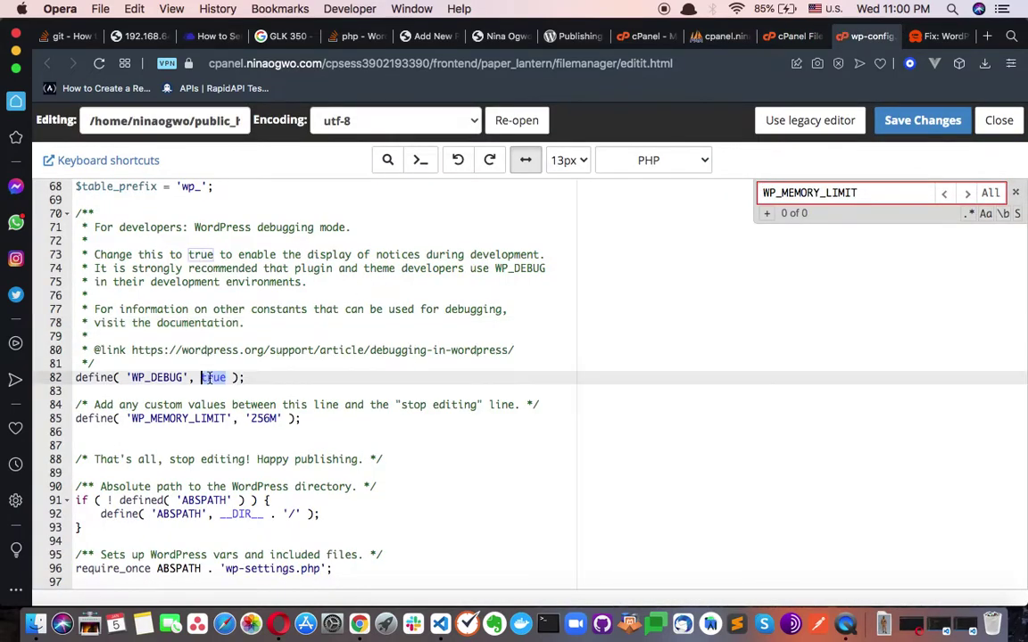
{"action": "type", "text": "false"}
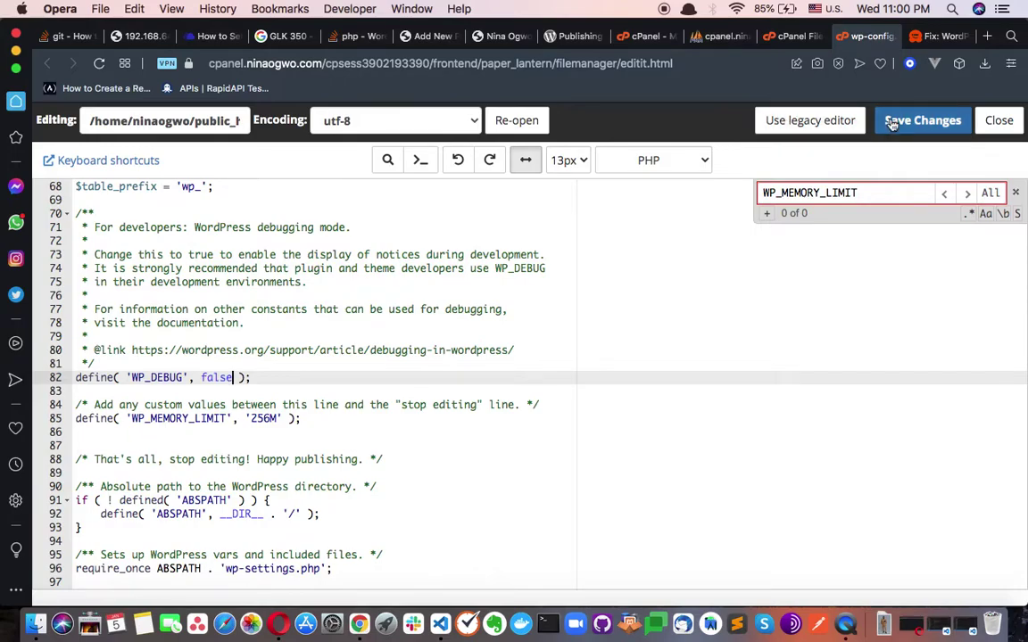
{"action": "left_click", "coordinate": [892, 124]}
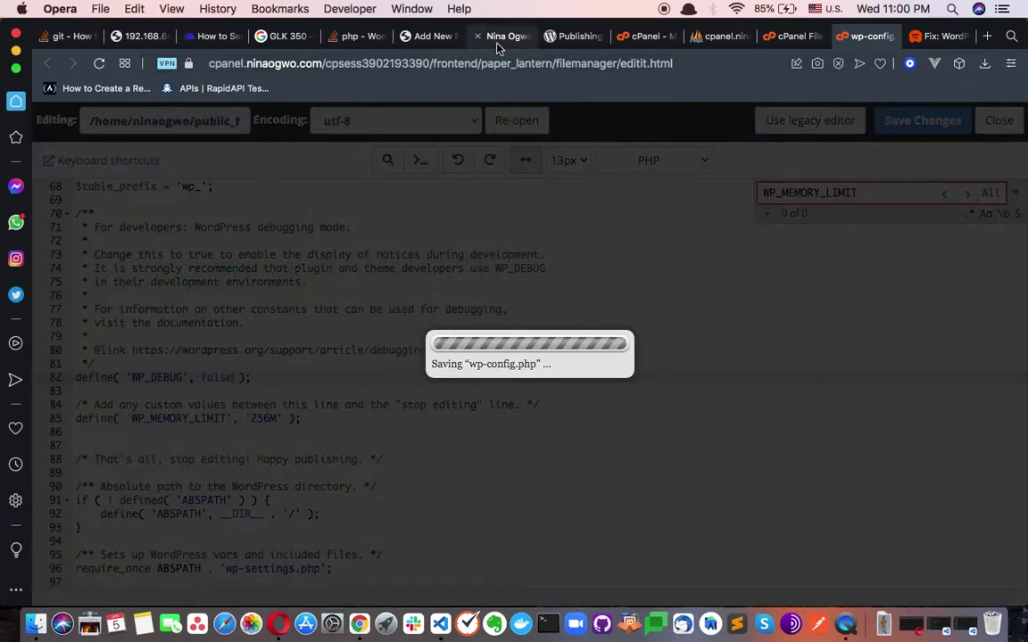
- Compare the site's front page with the published untitled post in the WordPress editor
{"action": "left_click", "coordinate": [498, 43]}
{"action": "left_click", "coordinate": [430, 45]}
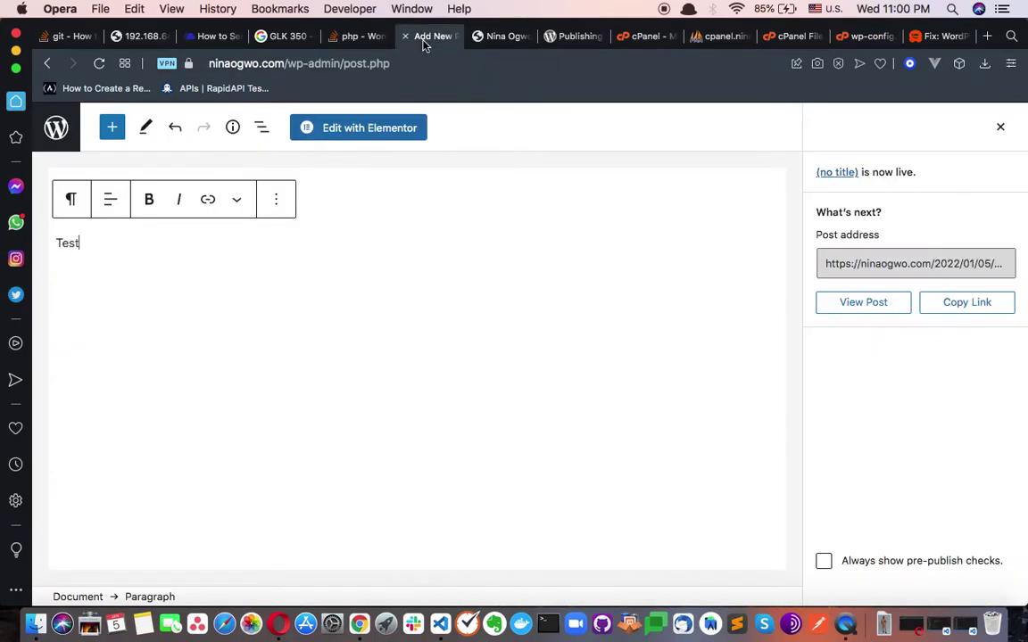
{"action": "left_click", "coordinate": [506, 40]}
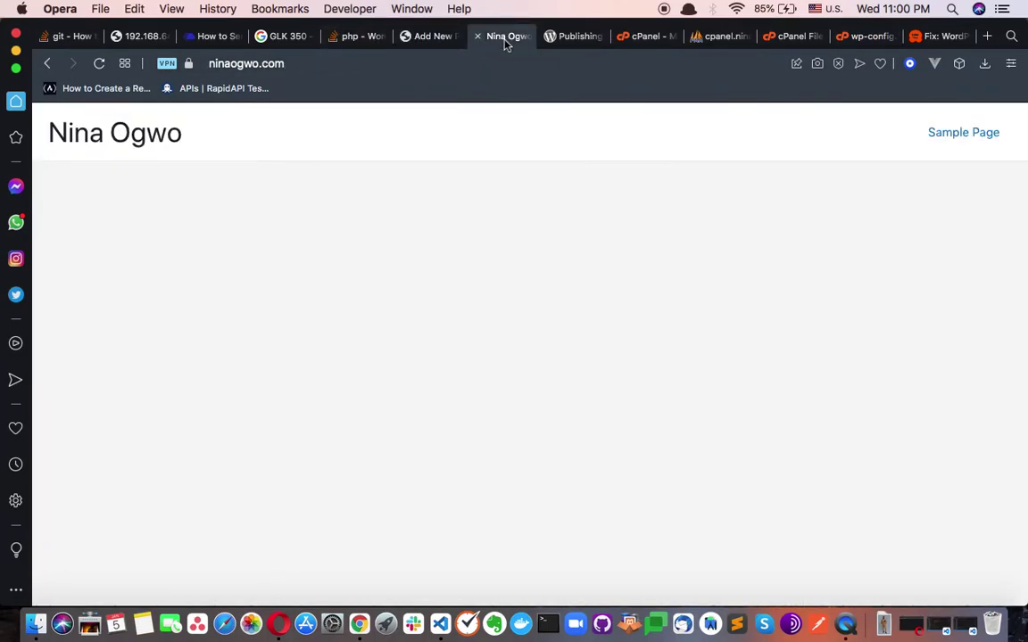
{"action": "left_click", "coordinate": [428, 40]}
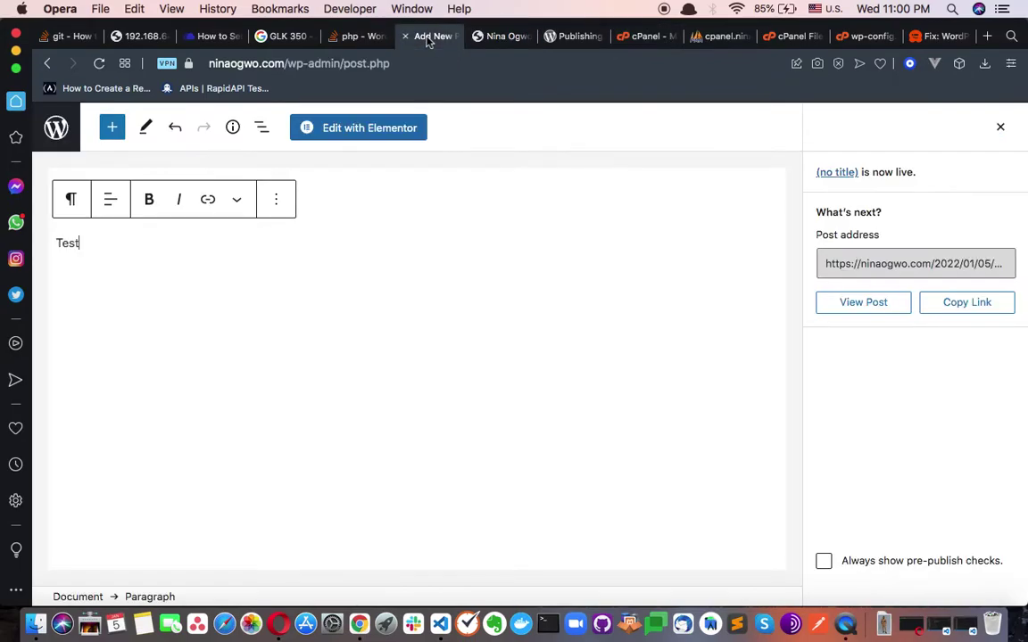
{"action": "left_click", "coordinate": [503, 40]}
{"action": "left_click", "coordinate": [430, 40]}
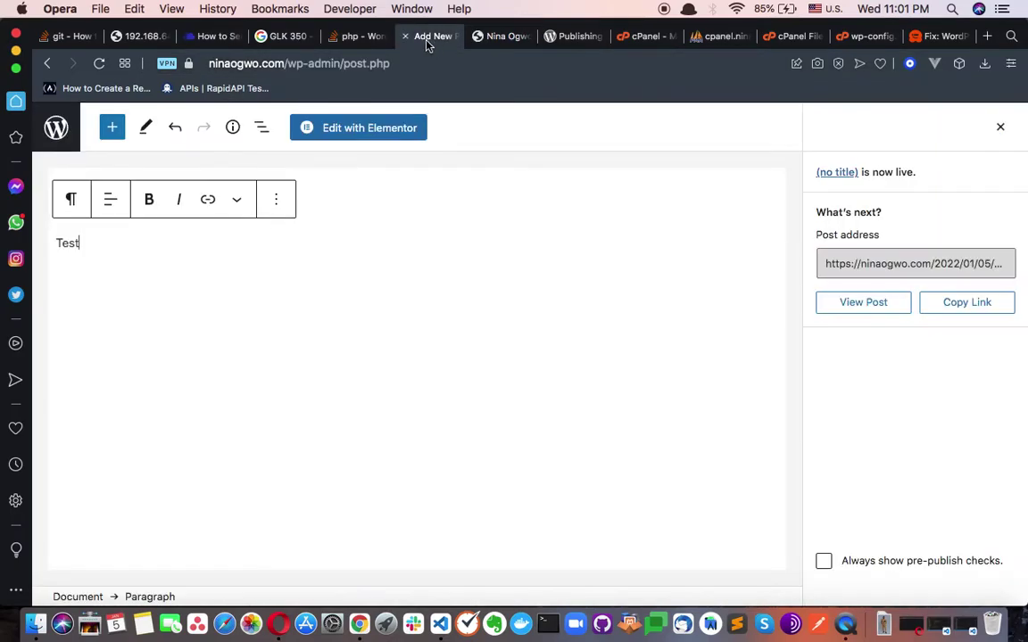
- Leave the post editor and review the installed plugins, including the Really Simple SSL entry
{"action": "left_click", "coordinate": [56, 128]}
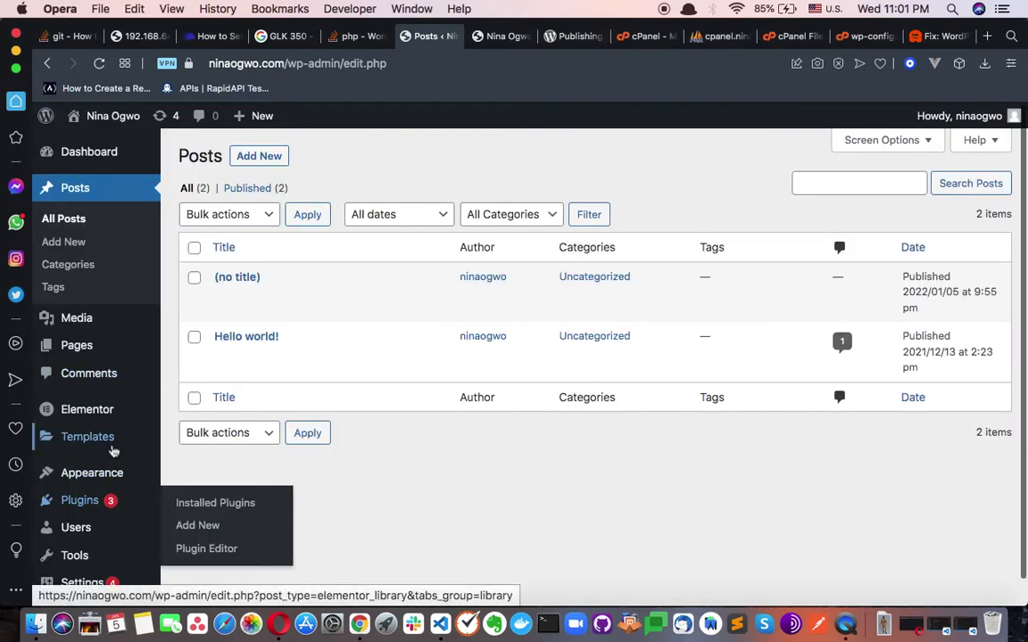
{"action": "left_click", "coordinate": [198, 501]}
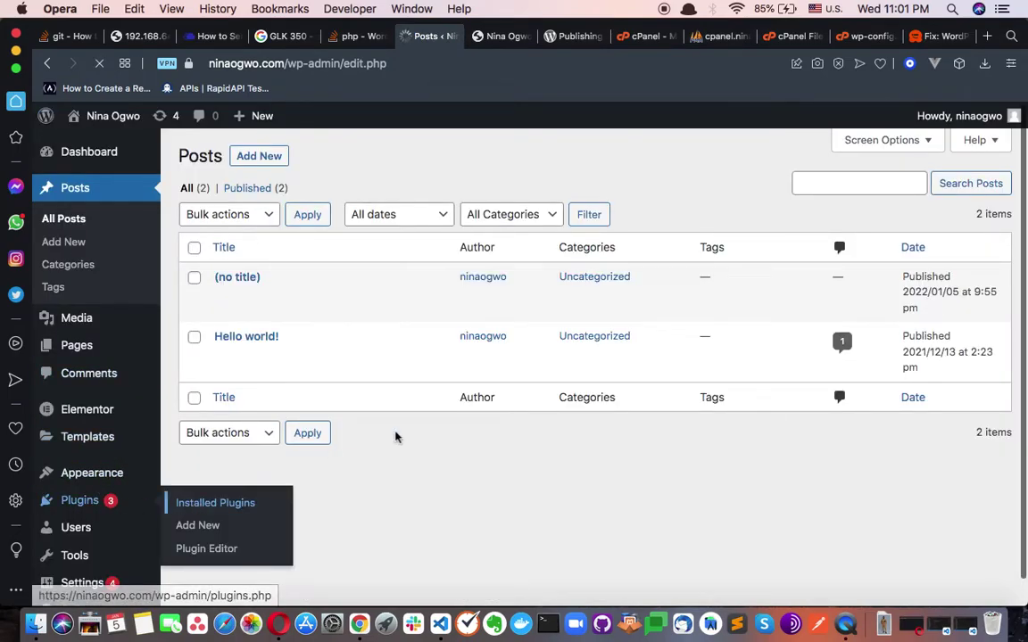
{"action": "scroll", "coordinate": [522, 350], "scroll_direction": "down", "scroll_amount": 5}
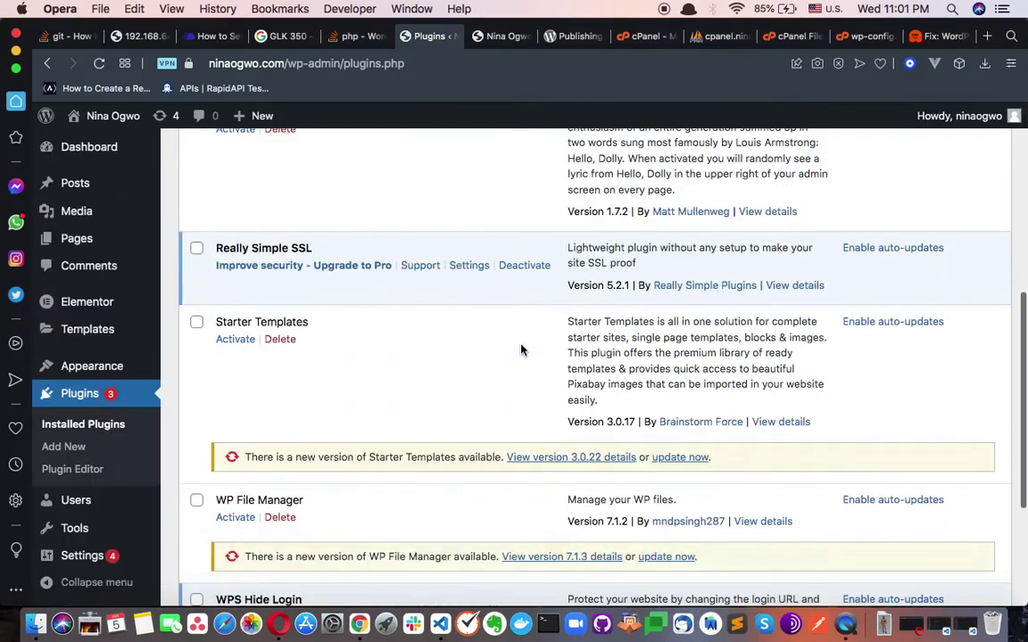
{"action": "scroll", "coordinate": [522, 350], "scroll_direction": "down", "scroll_amount": 5}
{"action": "scroll", "coordinate": [522, 350], "scroll_direction": "up", "scroll_amount": 3}
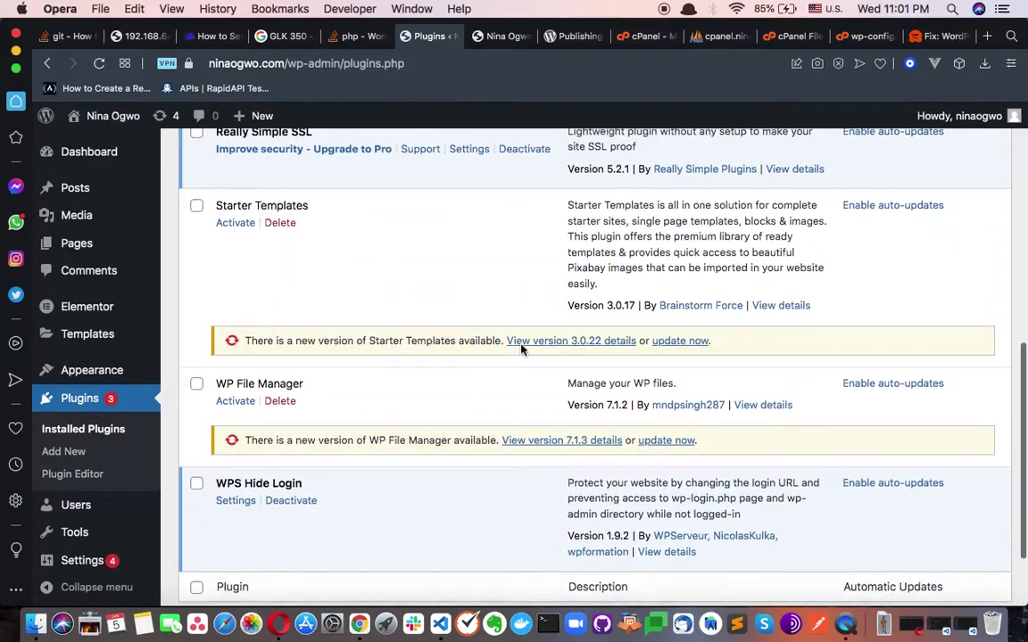
{"action": "scroll", "coordinate": [522, 350], "scroll_direction": "up", "scroll_amount": 3}
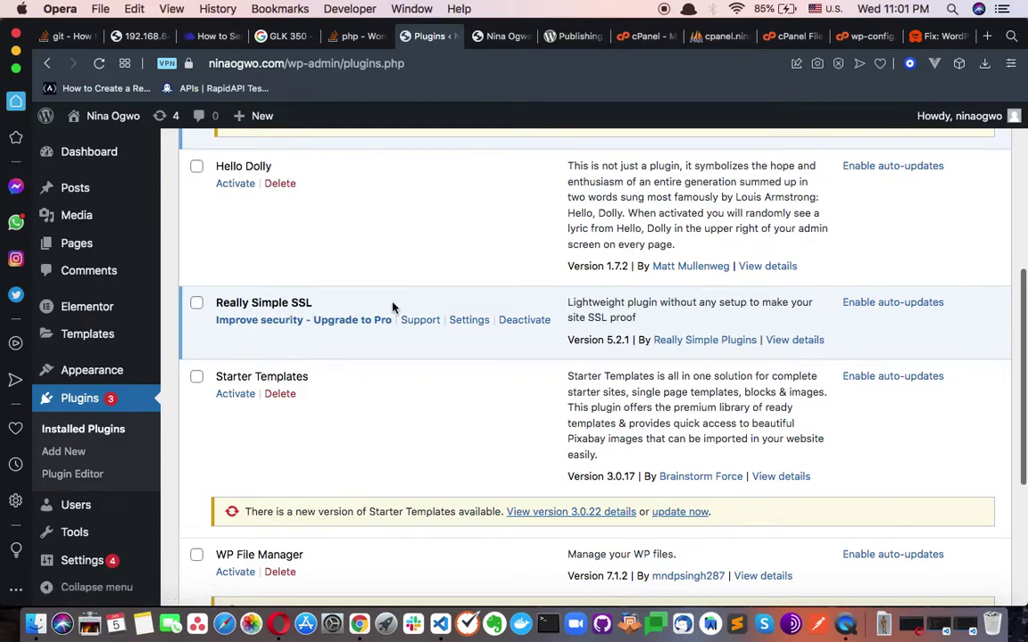
{"action": "double_click", "coordinate": [256, 301]}
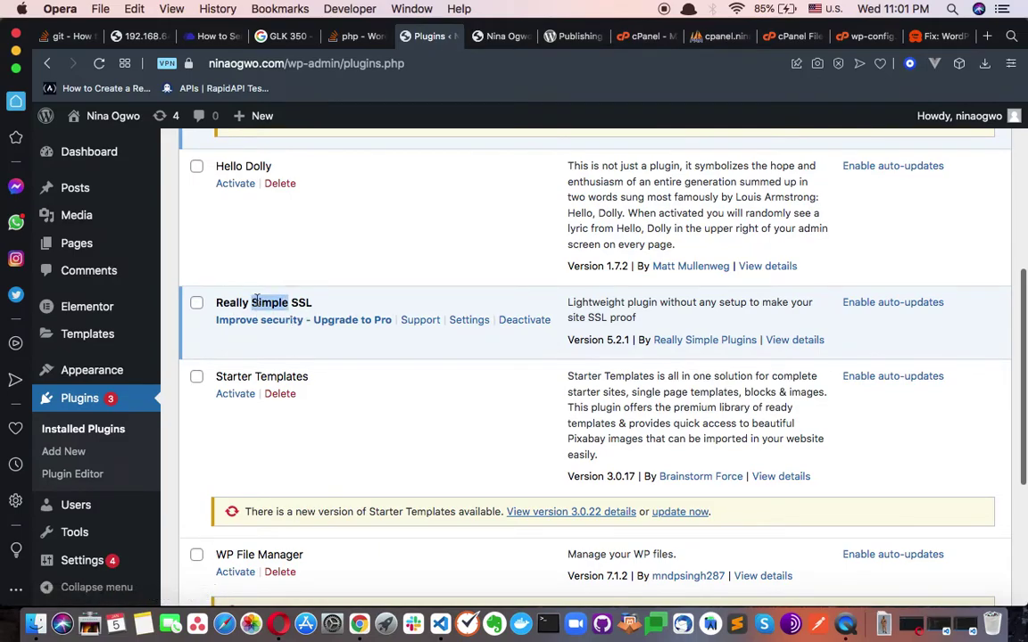
{"action": "scroll", "coordinate": [343, 300], "scroll_direction": "up", "scroll_amount": 5}
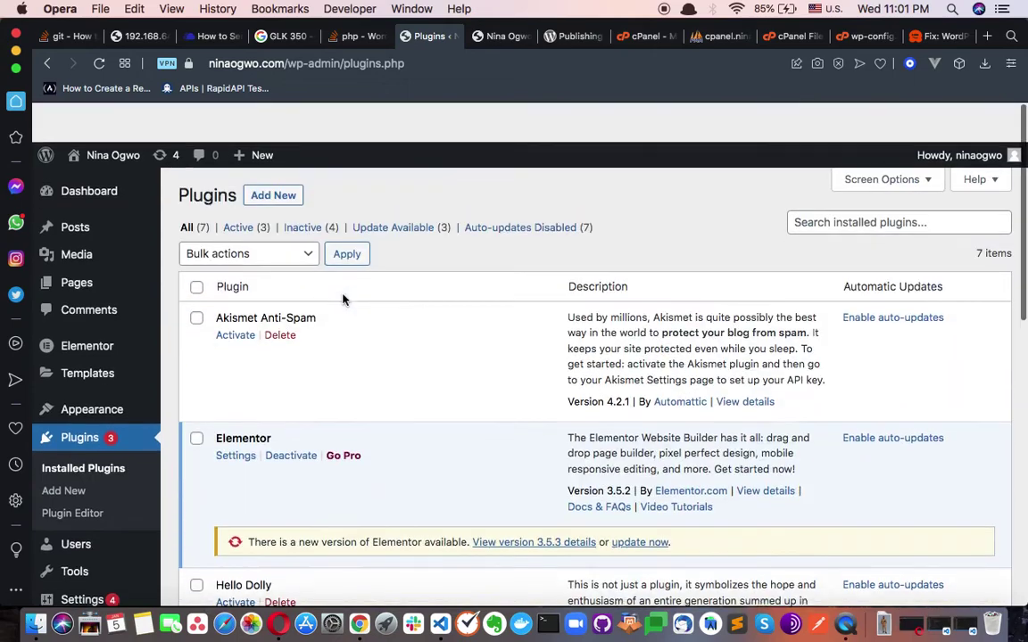
{"action": "scroll", "coordinate": [342, 300], "scroll_direction": "down", "scroll_amount": 6}
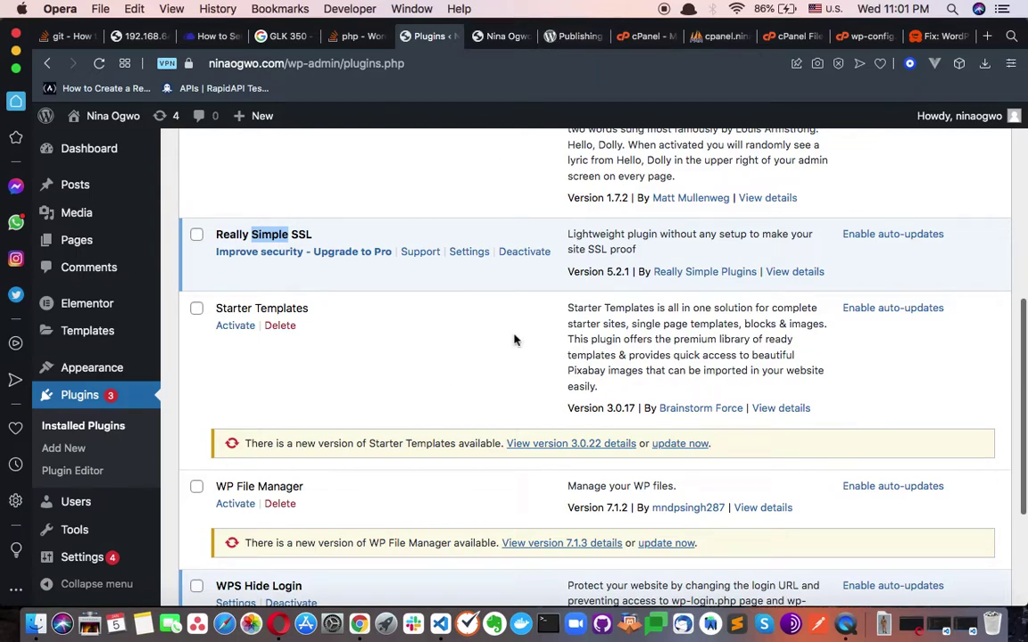
- Check the save status of wp-config.php and view the site's front page
{"action": "left_click", "coordinate": [864, 36]}
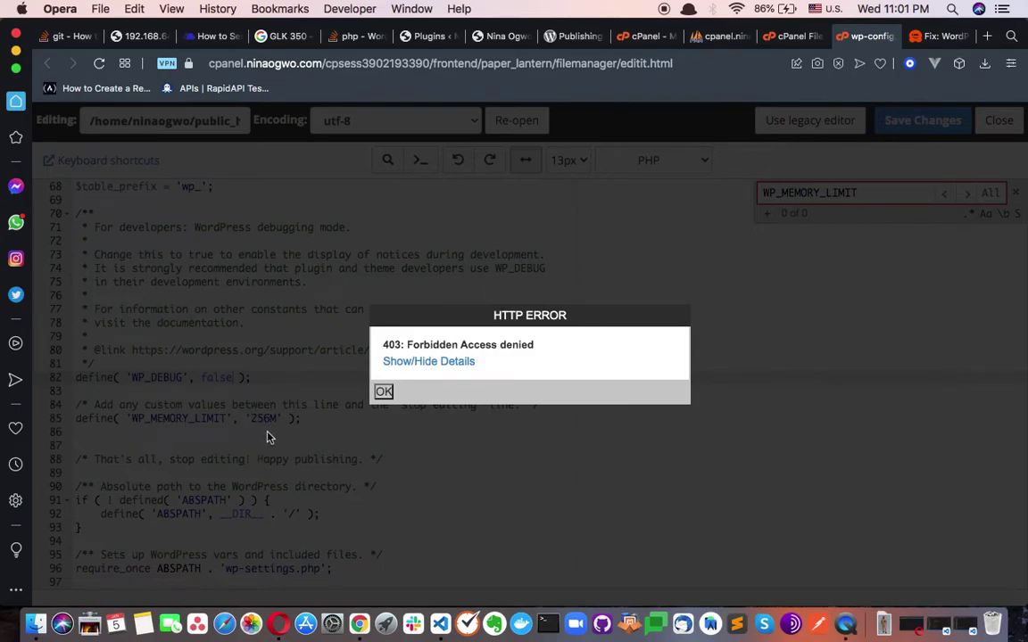
{"action": "left_click", "coordinate": [580, 40]}
{"action": "left_click", "coordinate": [501, 37]}
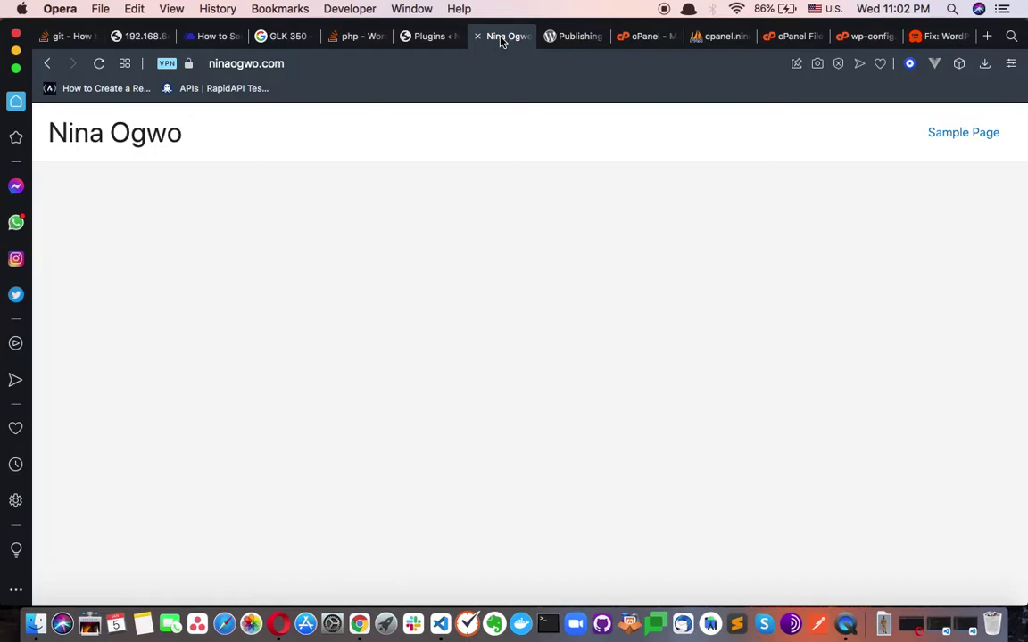
- Create a new WordPress page titled "TEST" with the paragraph "Test" and publish it
{"action": "left_click", "coordinate": [427, 38]}
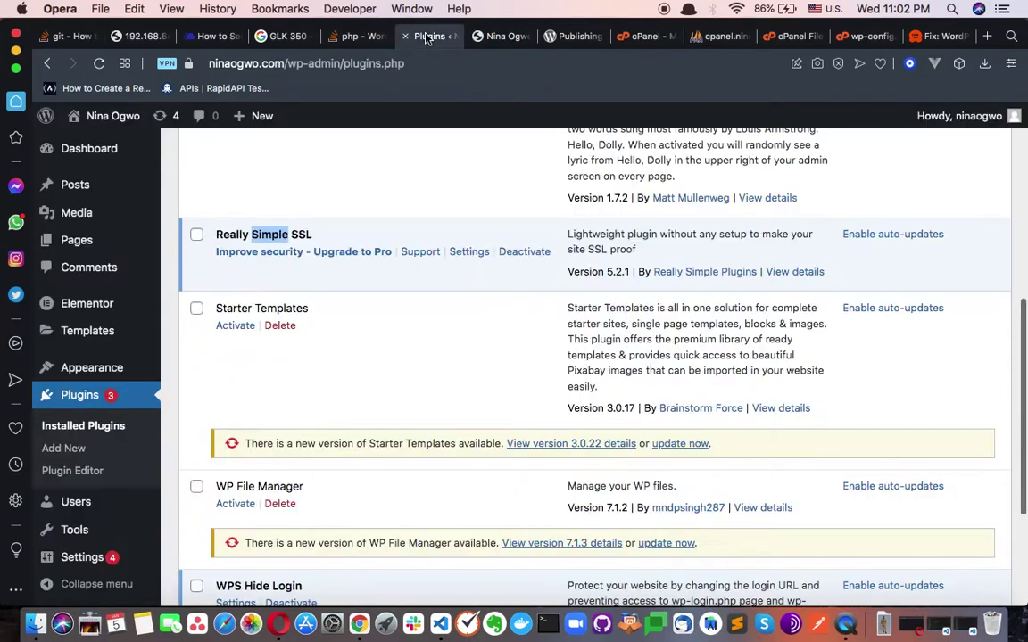
{"action": "mouse_move", "coordinate": [109, 157]}
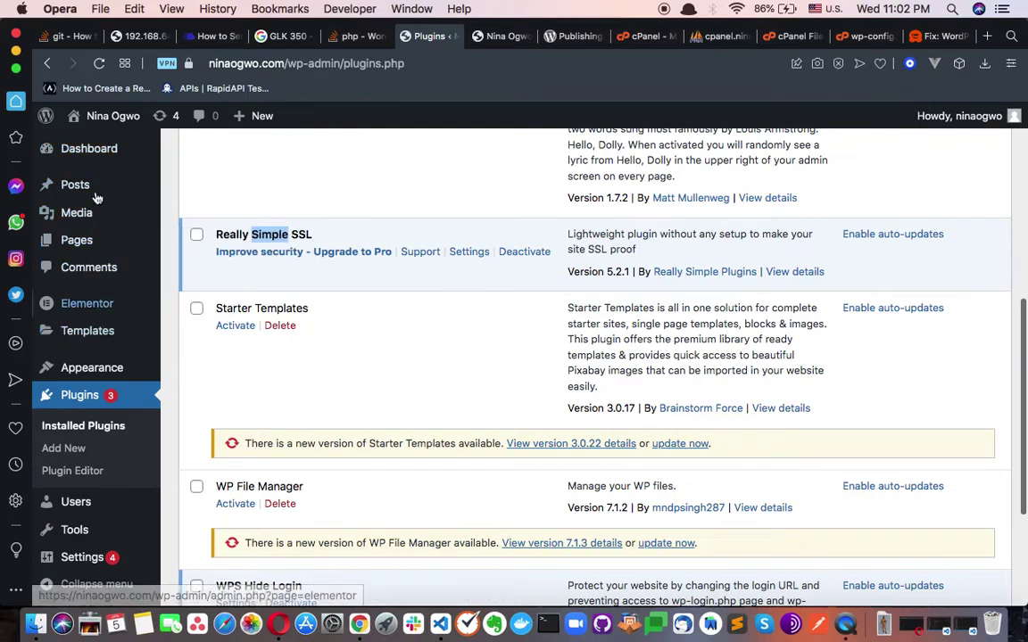
{"action": "mouse_move", "coordinate": [76, 237]}
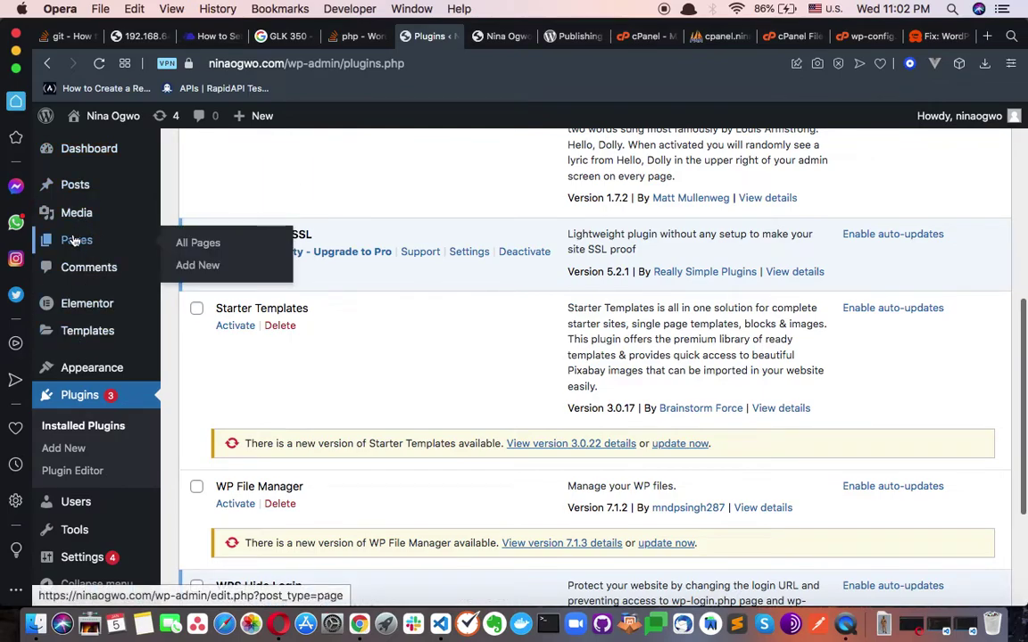
{"action": "left_click", "coordinate": [198, 244]}
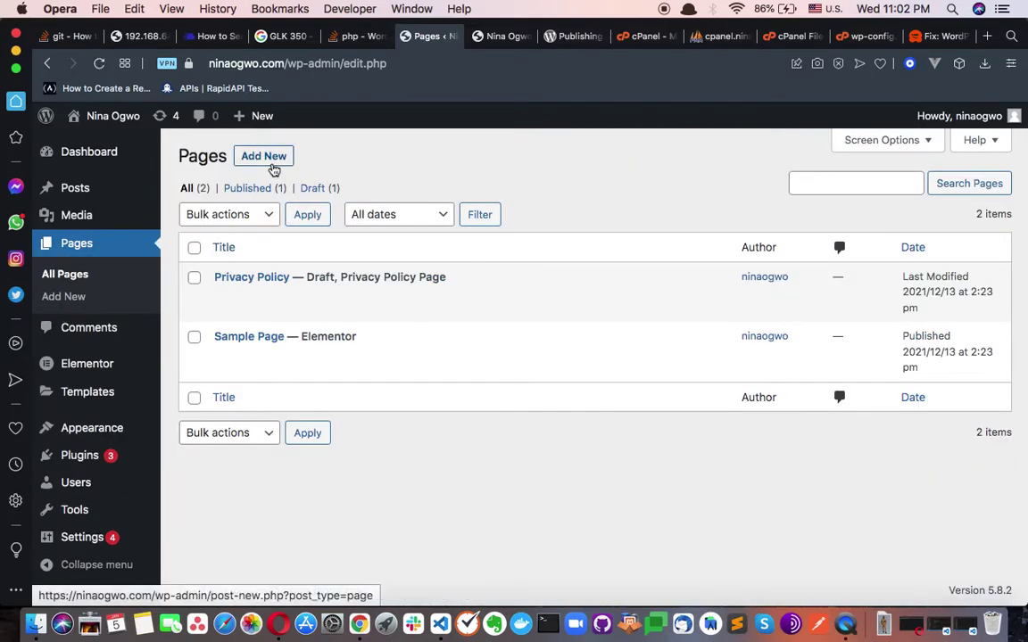
{"action": "left_click", "coordinate": [274, 169]}
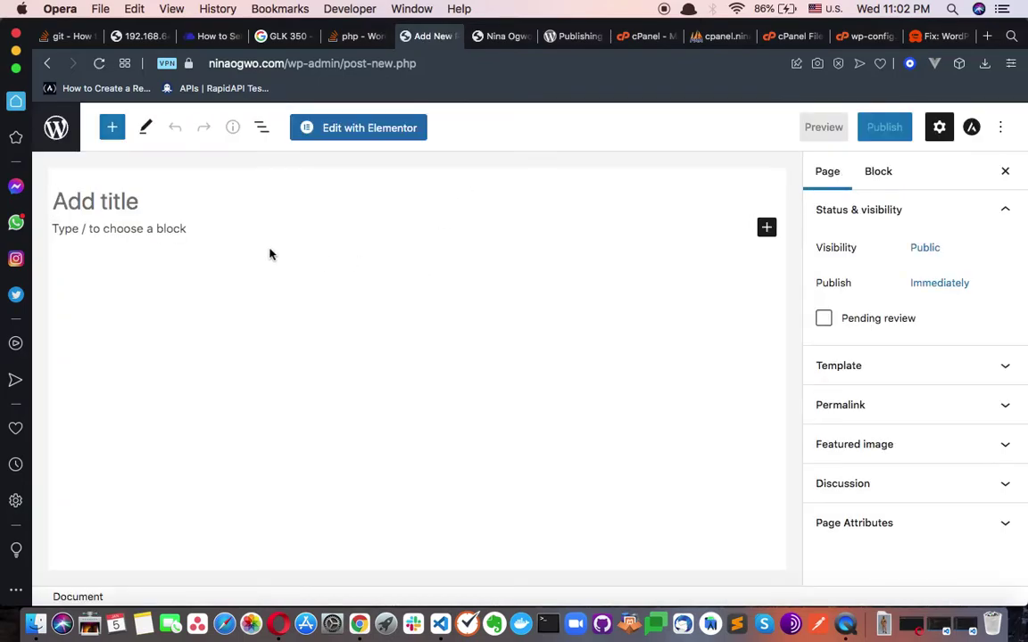
{"action": "type", "text": "TEST"}
{"action": "key", "text": "Return"}
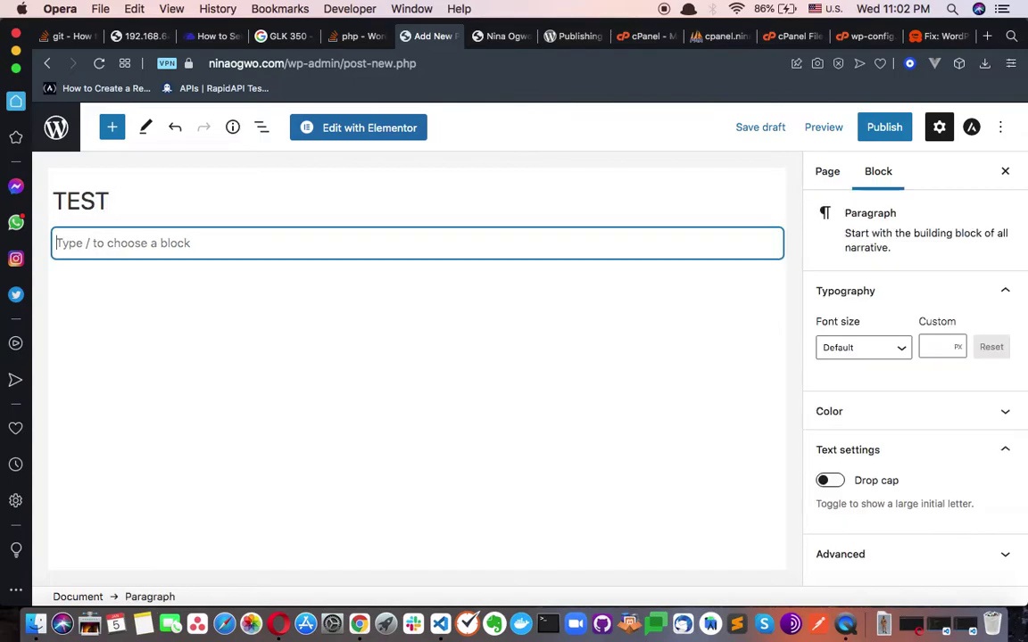
{"action": "type", "text": "Test"}
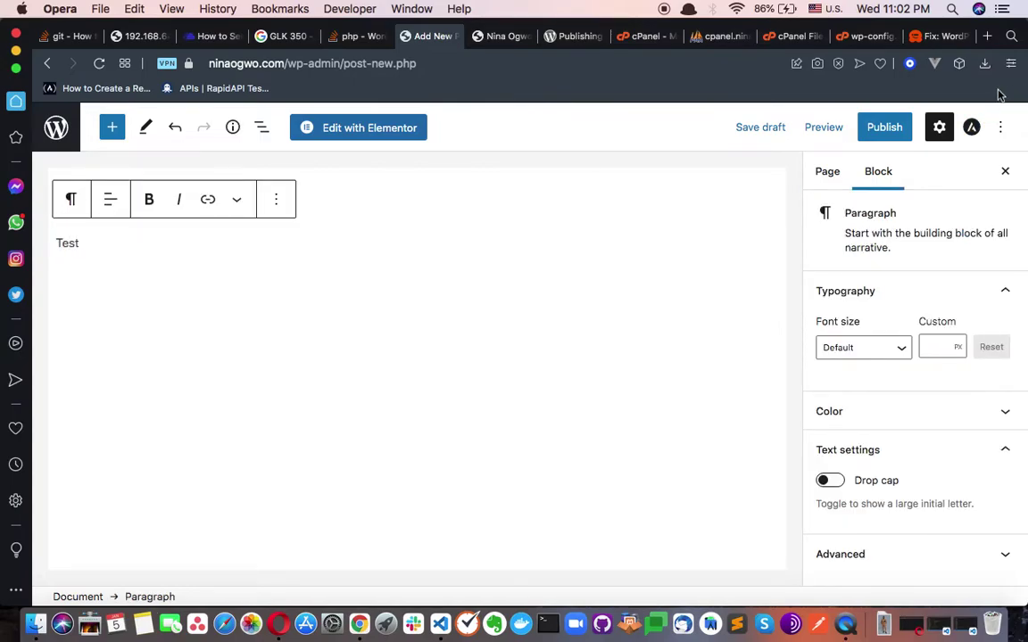
{"action": "left_click", "coordinate": [869, 124]}
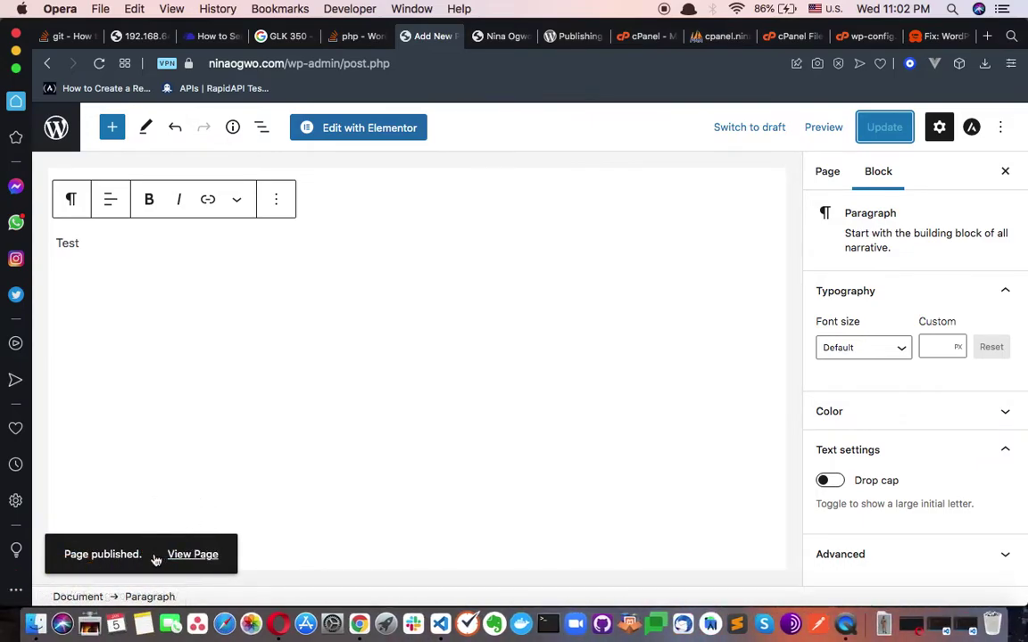
- View the published TEST page on the live site, then return to its editor
{"action": "left_click", "coordinate": [189, 557]}
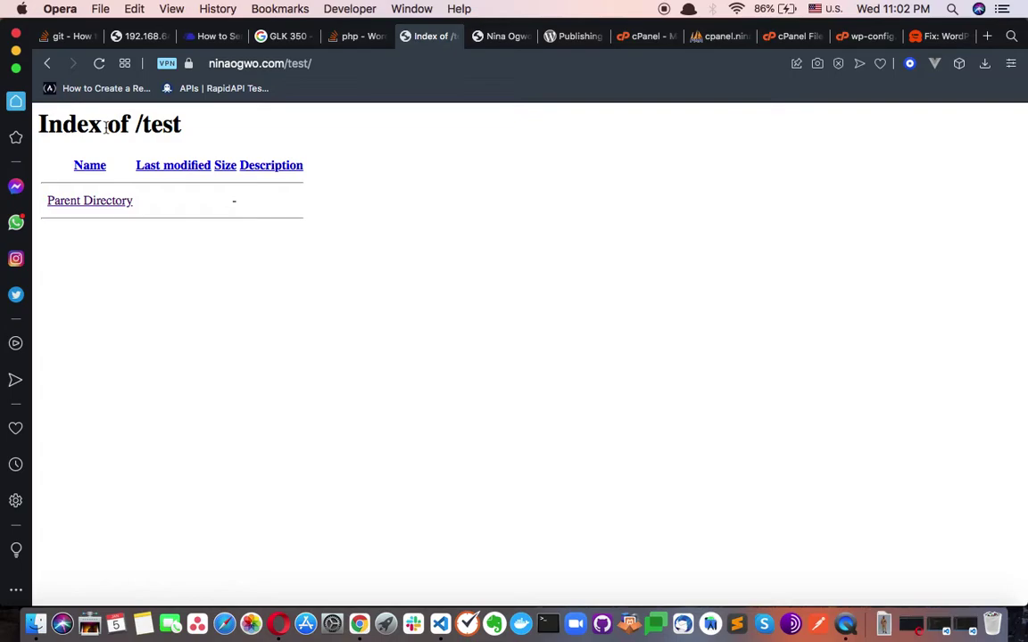
{"action": "left_click", "coordinate": [49, 66]}
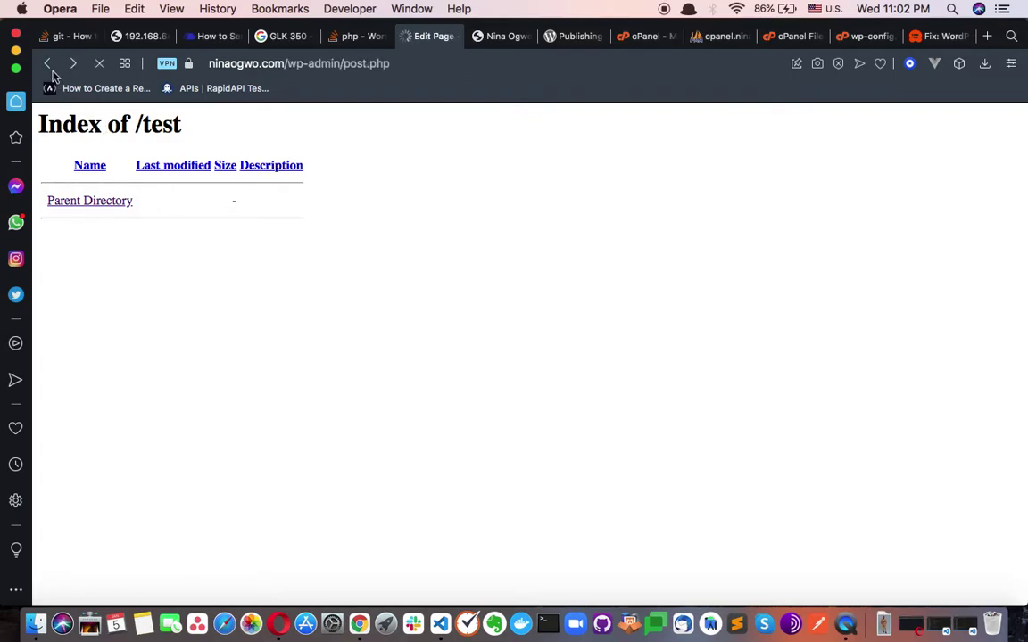